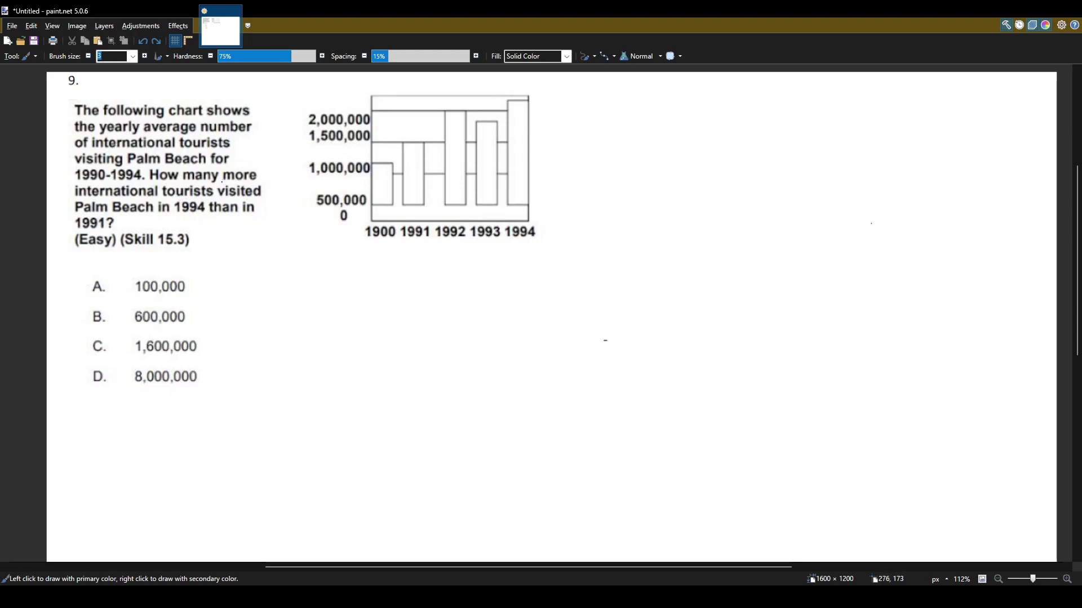
- Underline 'more', start writing 1994 below the chart, and hatch the 1994 bar
drag(221, 183, 257, 183)
mouse_move(314, 267)
mouse_down()
mouse_move(313, 283)
mouse_move(355, 278)
mouse_move(343, 290)
mouse_up()
mouse_move(508, 195)
mouse_down()
mouse_move(525, 200)
mouse_move(527, 181)
mouse_up()
mouse_move(510, 156)
mouse_down()
mouse_move(527, 168)
mouse_move(532, 115)
mouse_up()
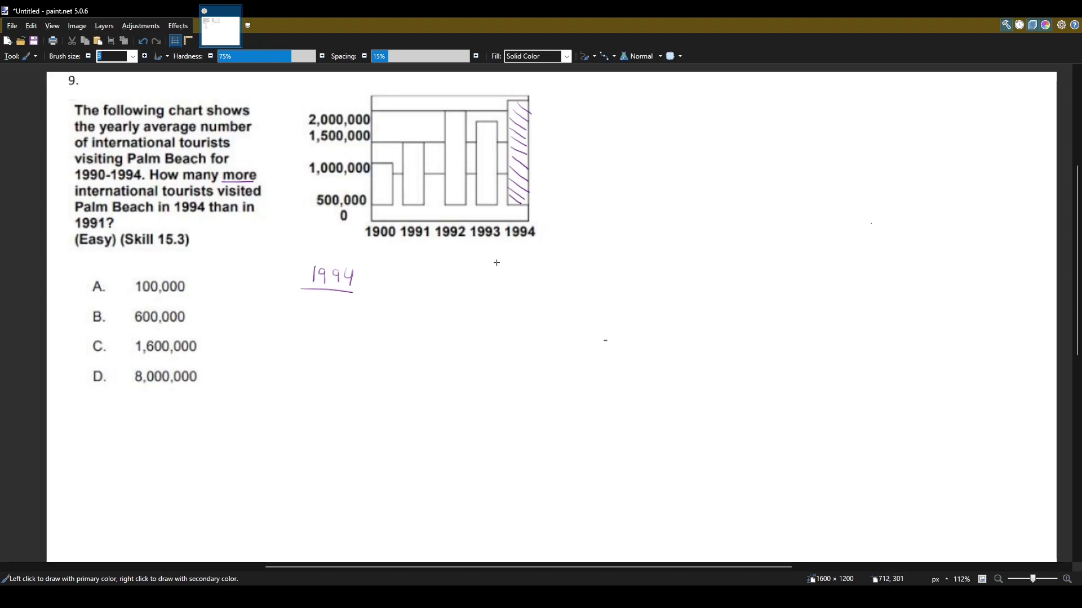
- Handwrite 1991 beside 1994 under the chart and hatch the 1991 bar
mouse_move(486, 263)
mouse_down()
mouse_move(488, 294)
mouse_move(501, 274)
mouse_move(501, 289)
mouse_up()
drag(522, 264, 520, 285)
drag(526, 262, 534, 273)
drag(533, 260, 533, 287)
mouse_move(403, 194)
mouse_down()
mouse_move(418, 204)
mouse_move(417, 150)
mouse_up()
- Outline the empty gap above the 1991 bar up to the chart top
click(422, 100)
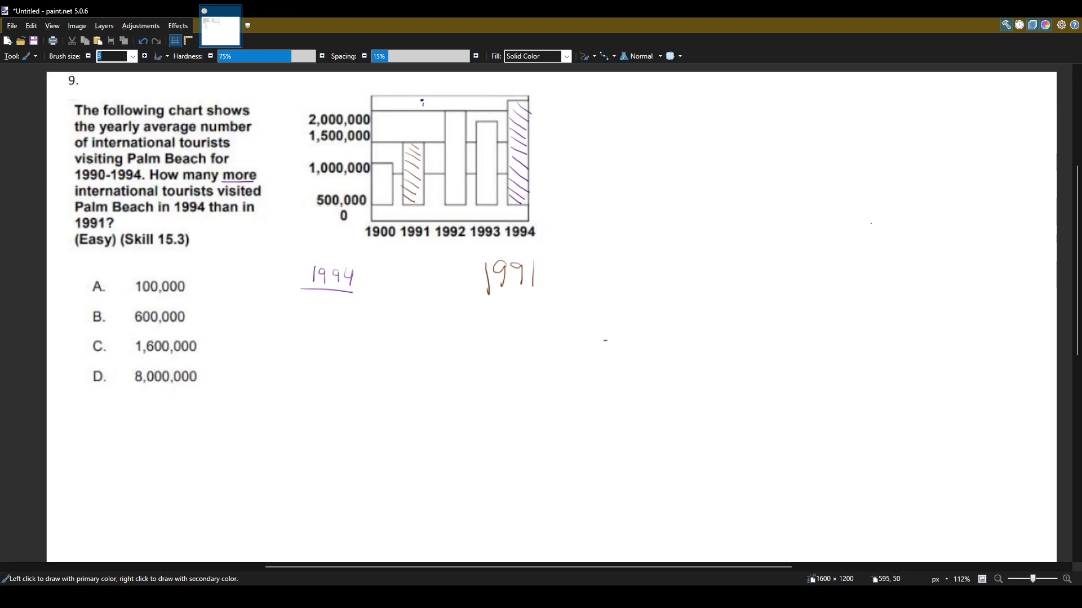
drag(422, 105, 423, 138)
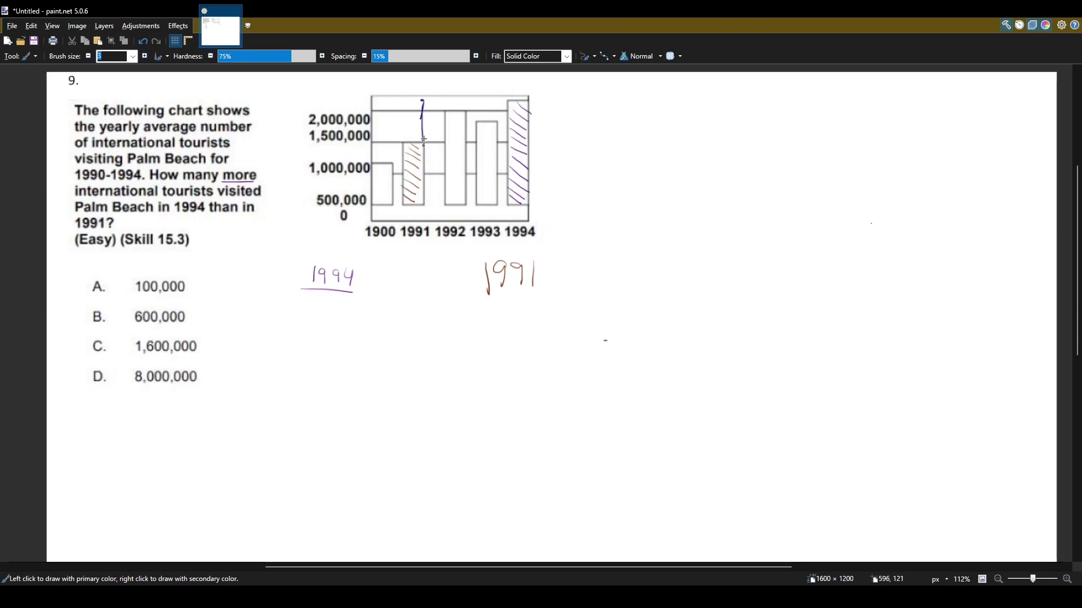
mouse_move(422, 101)
mouse_down()
mouse_move(403, 101)
mouse_move(405, 139)
mouse_move(423, 140)
mouse_move(404, 108)
mouse_move(421, 99)
mouse_up()
- Bracket the 1,500,000 and 2,000,000 axis labels, add an arrow, underline 1991, and circle B
drag(305, 115, 294, 137)
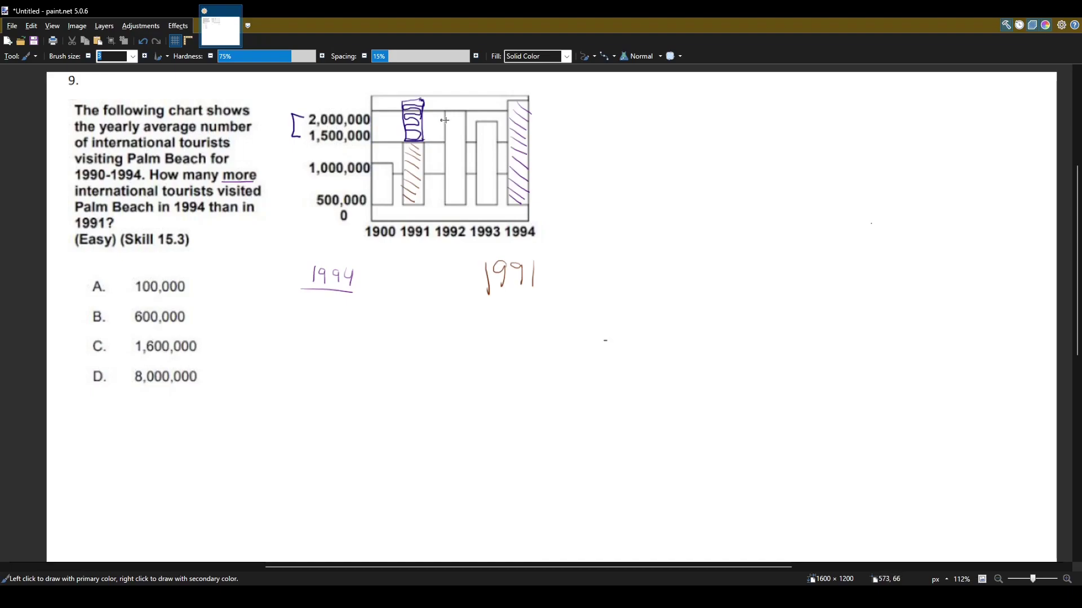
drag(384, 105, 393, 108)
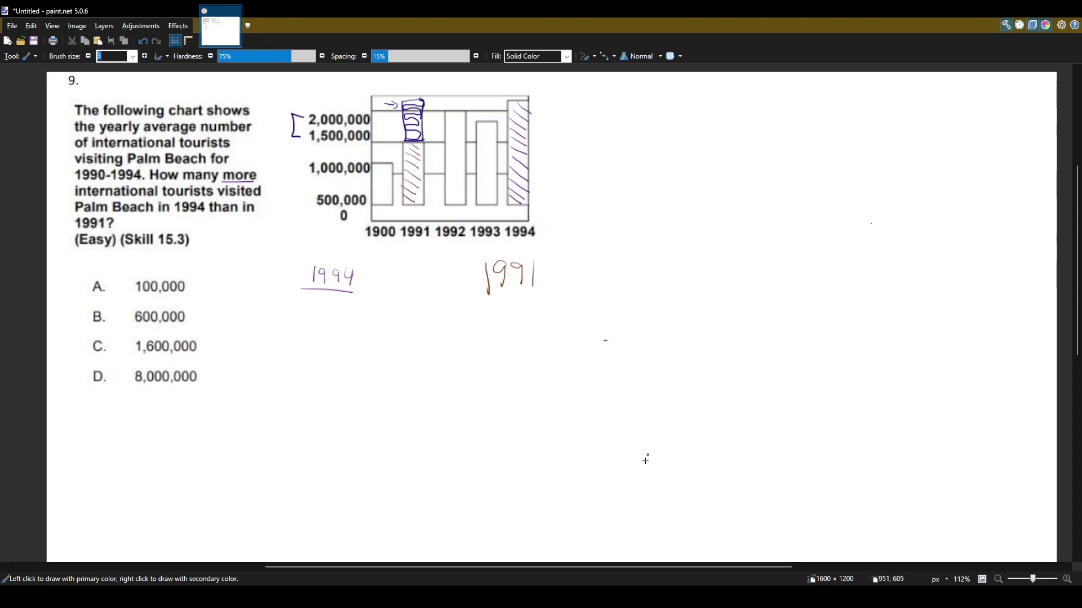
drag(483, 302, 556, 303)
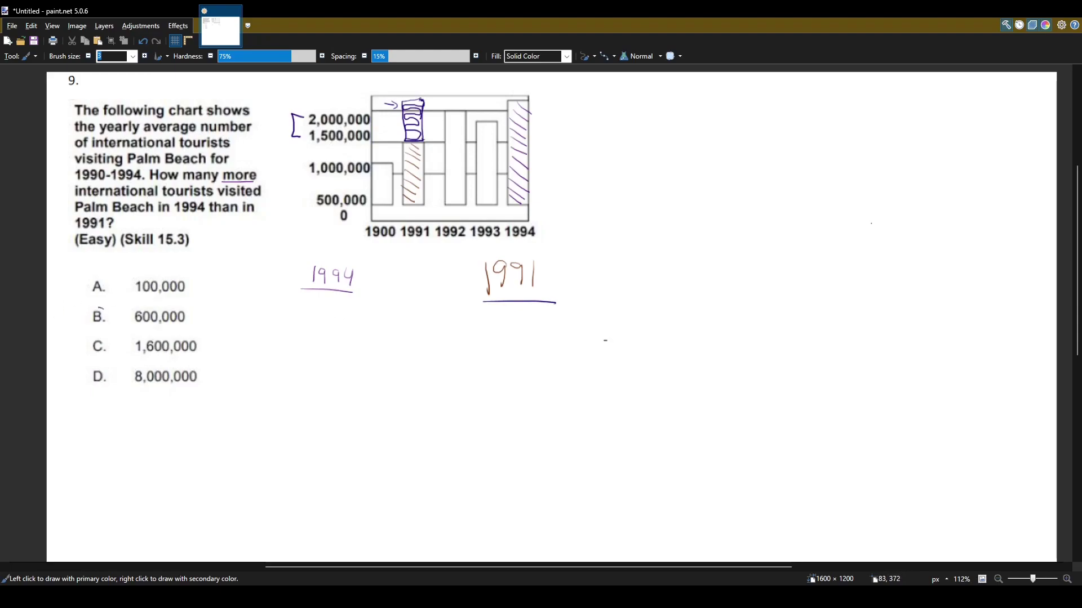
mouse_move(100, 308)
mouse_down()
mouse_move(89, 329)
mouse_move(99, 308)
mouse_up()
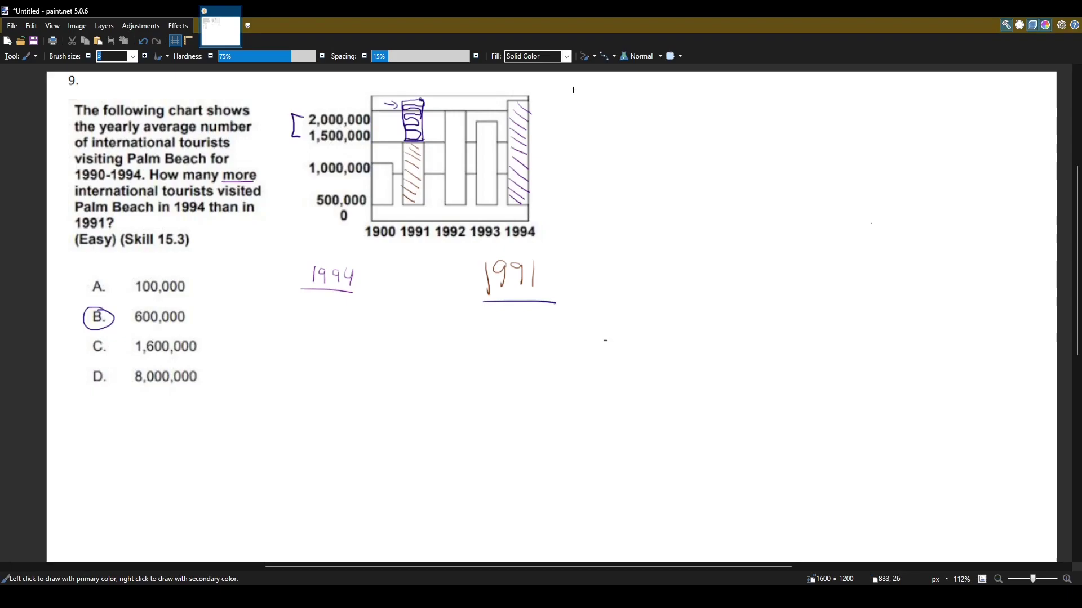
- Undo the rough marks, then recircle answer B and underline the handwritten 1991
key(ctrl+z)
key(ctrl+z)
key(ctrl+z)
key(ctrl+z)
key(ctrl+z)
key(ctrl+z)
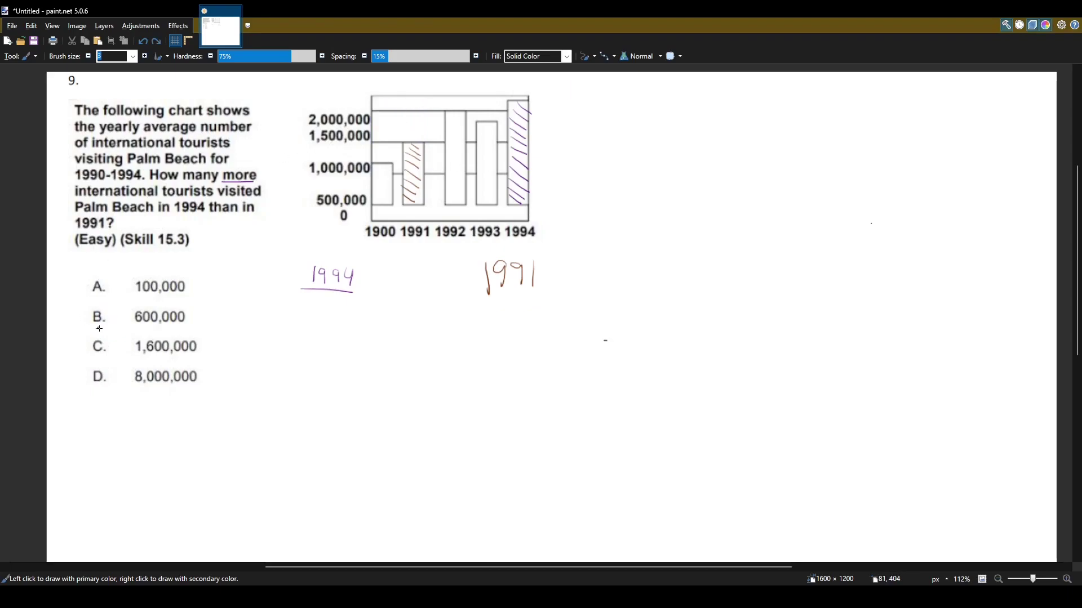
drag(99, 307, 109, 314)
drag(483, 305, 556, 304)
- Mark the 1994 bar's bottom and top, labelling them 500,000 and 2,100,000
drag(534, 204, 546, 203)
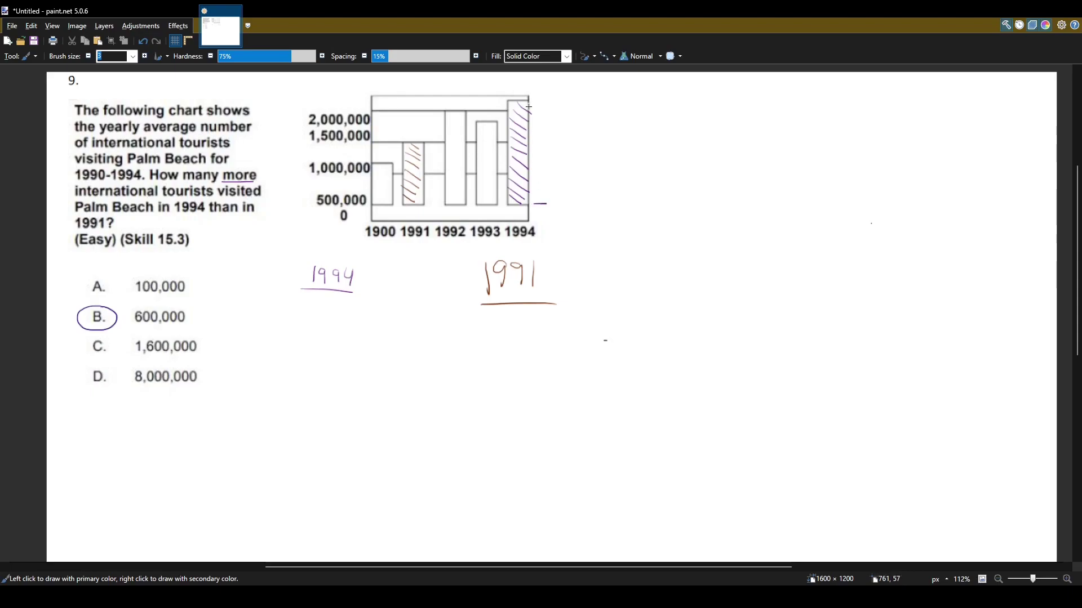
drag(535, 100, 545, 100)
drag(549, 200, 589, 204)
drag(599, 201, 594, 203)
drag(551, 97, 604, 100)
drag(611, 97, 611, 98)
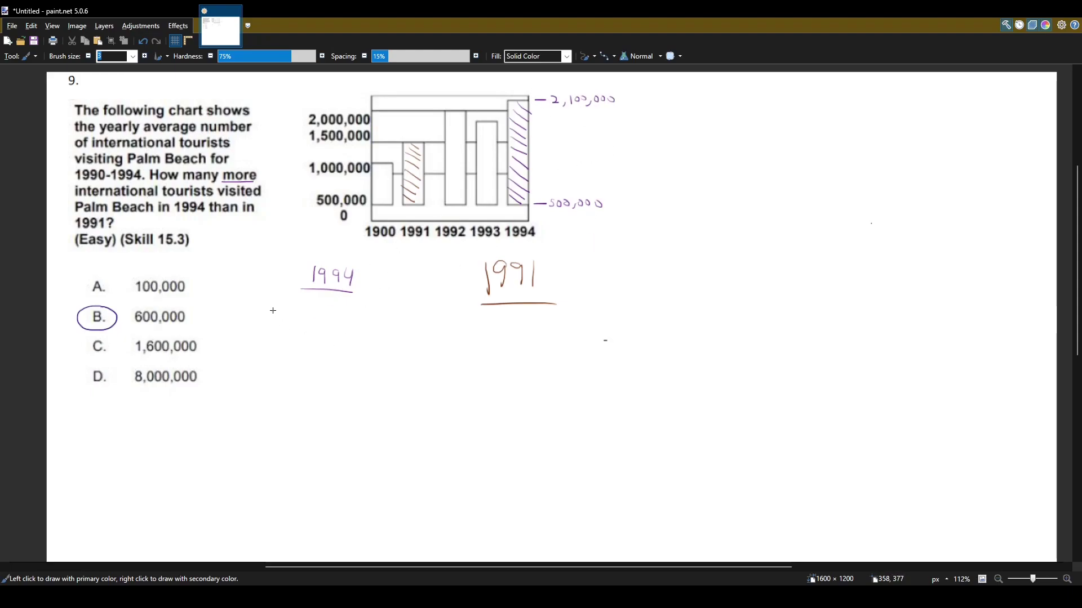
- Handwrite 1,600,000 under the year 1994
drag(268, 307, 273, 327)
drag(287, 311, 282, 319)
drag(297, 314, 317, 328)
drag(336, 317, 344, 320)
drag(353, 320, 352, 320)
- Mark the 1991 bar's top and bottom and write 1,000,000 under 1991
drag(424, 142, 432, 141)
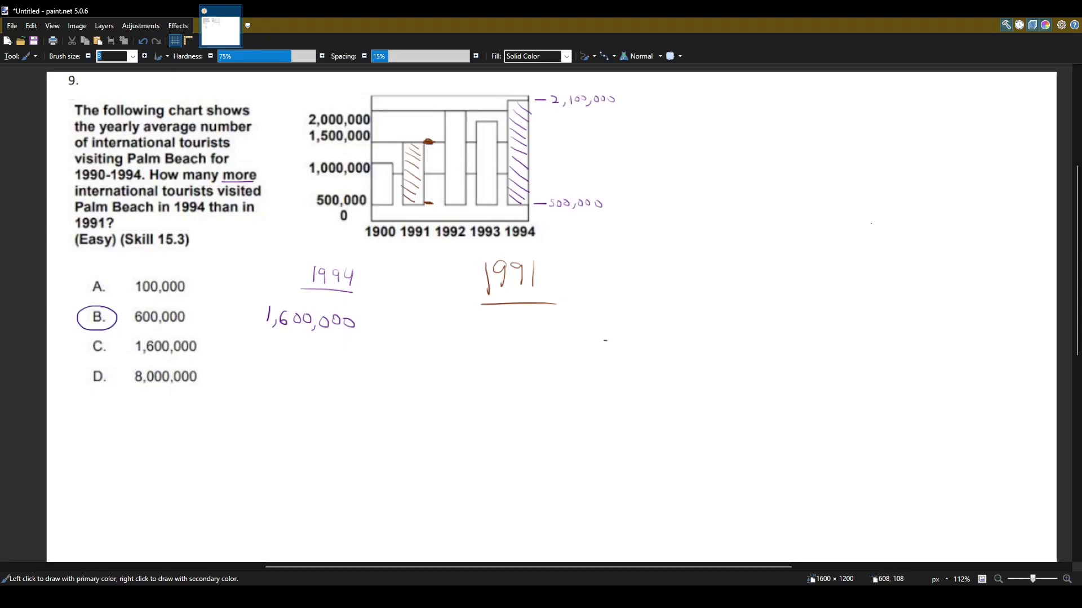
click(428, 203)
mouse_move(485, 314)
mouse_down()
mouse_move(485, 342)
mouse_move(494, 342)
mouse_up()
drag(509, 321, 533, 324)
drag(541, 338, 571, 337)
drag(572, 337, 579, 331)
drag(599, 331, 597, 332)
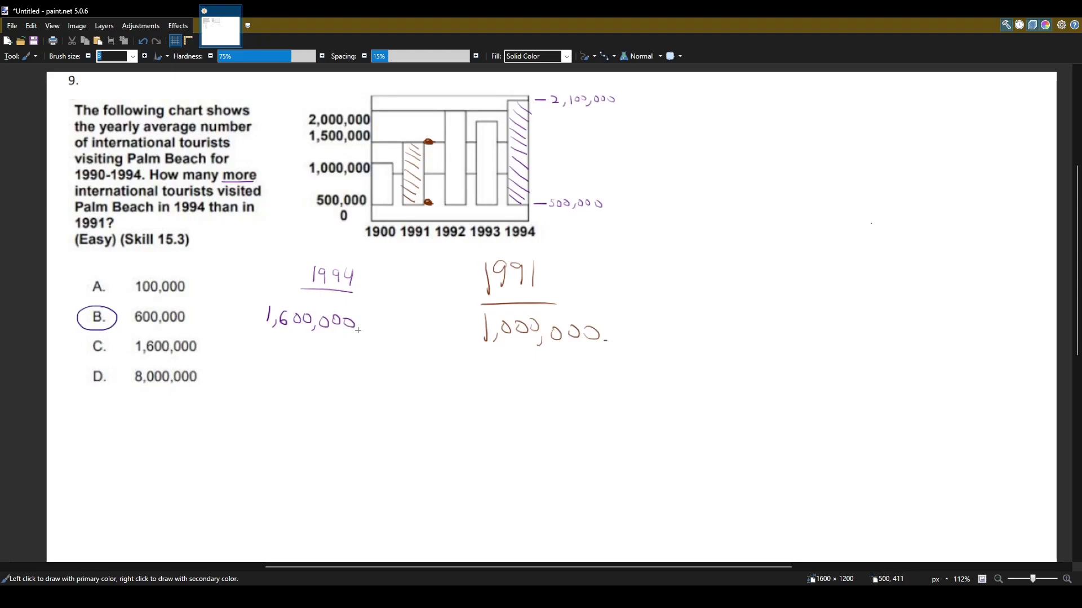
- Draw lines down and begin the subtraction with 1,600,000 and a minus sign
drag(354, 342, 382, 370)
drag(450, 351, 418, 371)
drag(345, 389, 353, 416)
mouse_move(374, 390)
mouse_down()
mouse_move(367, 401)
mouse_move(395, 396)
mouse_up()
drag(402, 404, 430, 394)
mouse_move(448, 397)
mouse_down()
mouse_move(441, 404)
mouse_move(448, 394)
mouse_up()
drag(309, 445, 342, 450)
- Write 1,000,000 below, rule the line, and write the result 600,000
mouse_move(355, 451)
mouse_down()
mouse_move(352, 459)
mouse_move(391, 442)
mouse_up()
mouse_move(403, 445)
mouse_down()
mouse_move(401, 454)
mouse_move(447, 443)
mouse_up()
drag(487, 464, 278, 465)
mouse_move(377, 472)
mouse_down()
mouse_move(371, 485)
mouse_move(394, 477)
mouse_up()
drag(407, 477, 411, 497)
drag(432, 476, 455, 479)
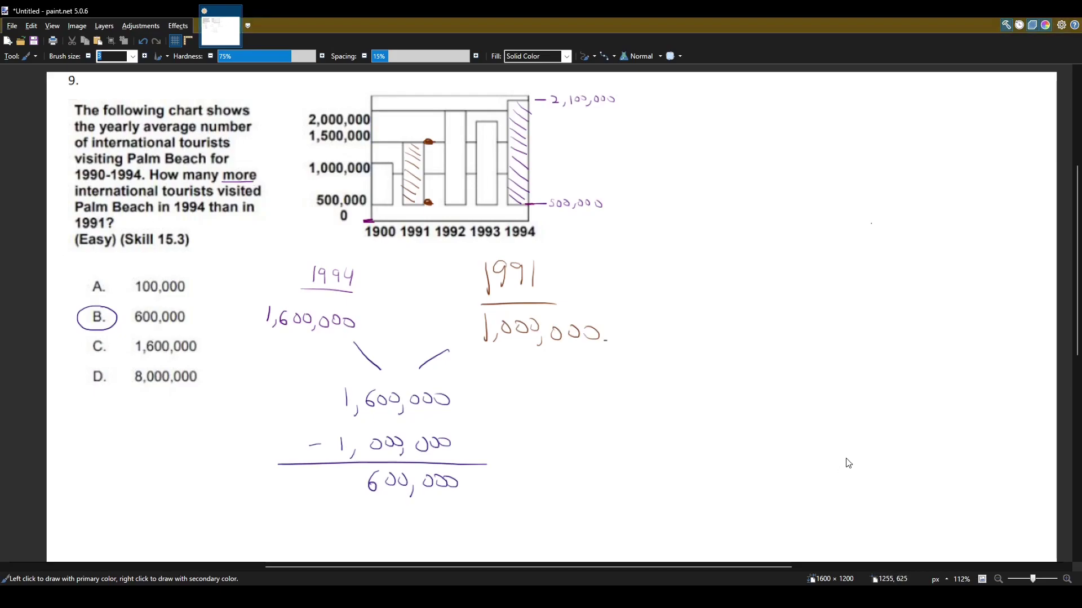
- Draw a curved arrow to the right and write 1994 with 2,100,000 beneath it
mouse_move(617, 163)
mouse_down()
mouse_move(689, 167)
mouse_move(696, 182)
mouse_up()
mouse_move(706, 168)
mouse_down()
mouse_move(684, 183)
mouse_move(711, 169)
mouse_up()
mouse_move(770, 138)
mouse_down()
mouse_move(770, 154)
mouse_move(811, 148)
mouse_move(818, 159)
mouse_up()
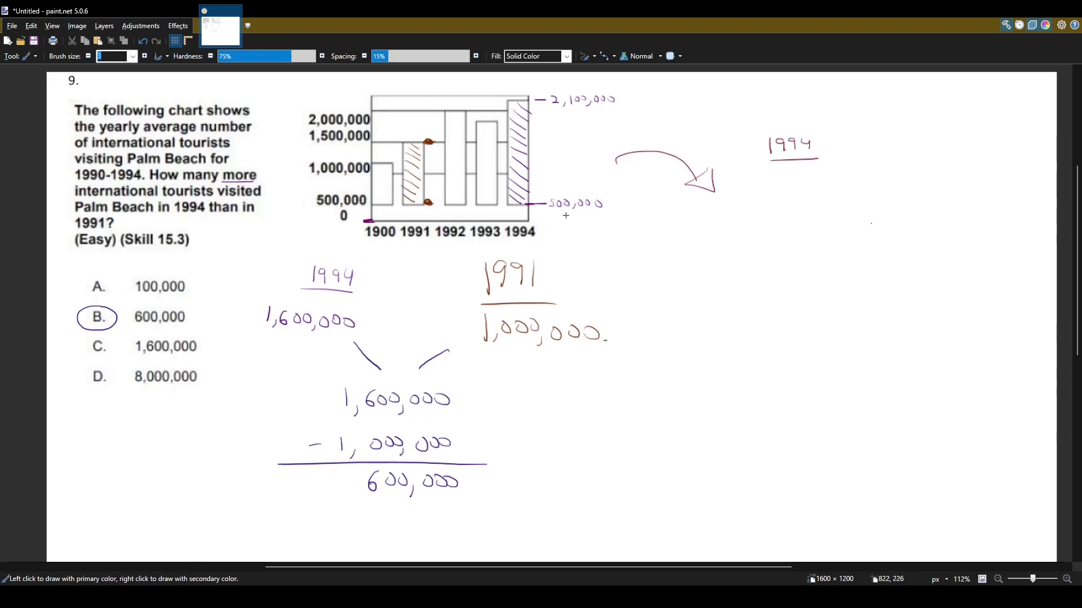
drag(530, 222, 532, 108)
drag(777, 179, 788, 192)
drag(794, 190, 792, 197)
drag(797, 174, 807, 186)
mouse_move(813, 177)
mouse_down()
mouse_move(823, 192)
mouse_move(862, 181)
mouse_move(852, 175)
mouse_up()
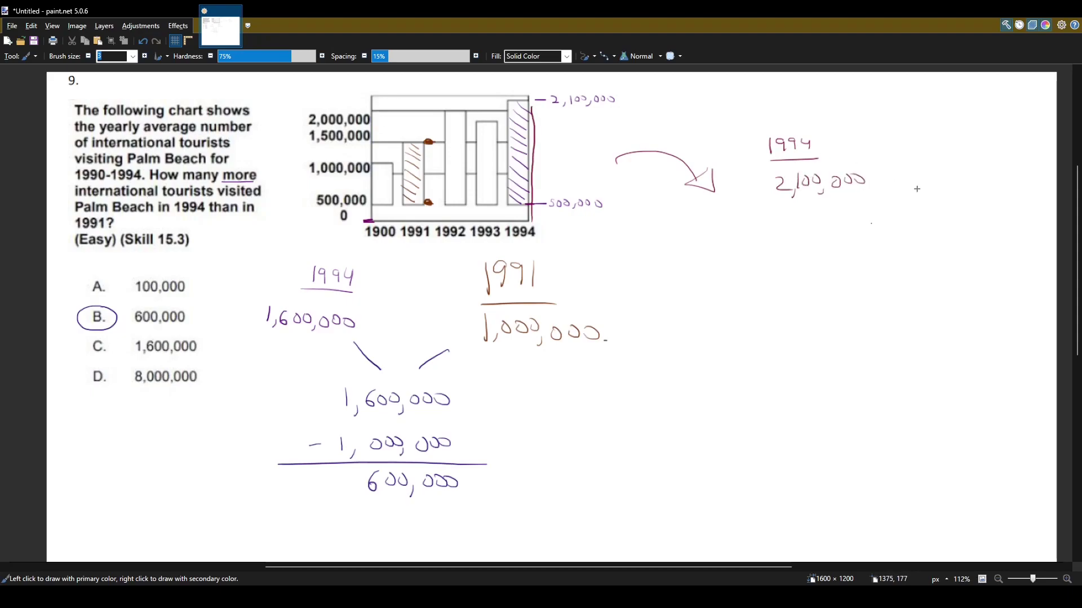
- Write 1991 beside it with 1,500,000 beneath, tracing the 1991 bar height
drag(934, 133, 935, 148)
drag(947, 136, 946, 147)
drag(957, 134, 964, 149)
drag(432, 141, 432, 218)
mouse_move(930, 168)
mouse_down()
mouse_move(929, 185)
mouse_move(941, 174)
mouse_move(943, 185)
mouse_up()
mouse_move(958, 170)
mouse_down()
mouse_move(956, 181)
mouse_move(968, 180)
mouse_up()
drag(973, 172, 993, 180)
drag(998, 175, 1022, 179)
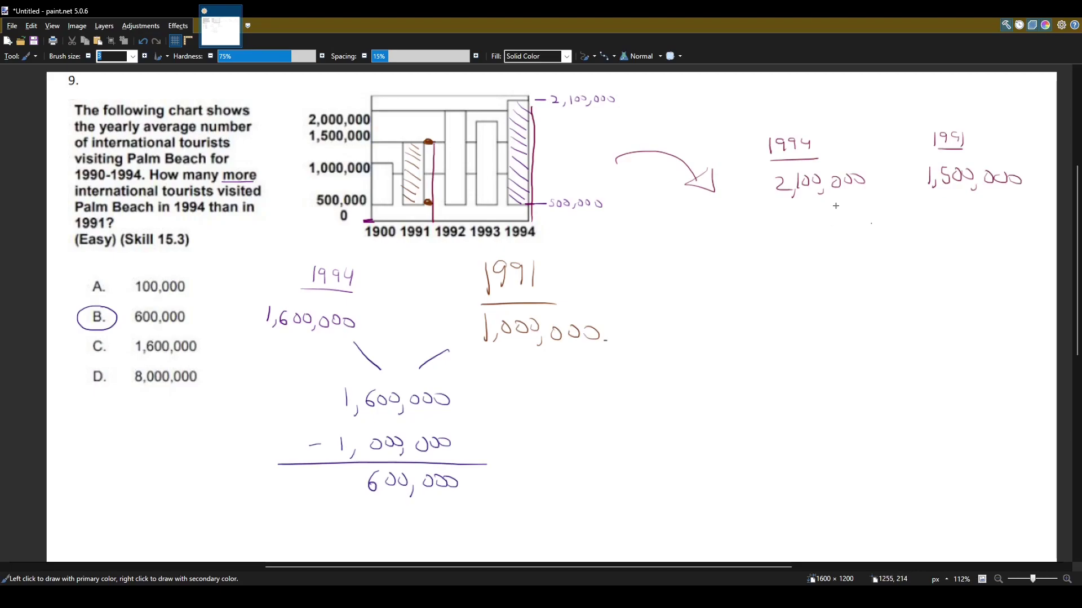
- Set up the subtraction 2,100,000 minus 1,500,000 and rule the line beneath
drag(838, 207, 870, 211)
drag(885, 210, 899, 213)
drag(913, 212, 929, 216)
drag(841, 254, 839, 259)
drag(857, 243, 871, 245)
drag(883, 246, 890, 263)
drag(909, 248, 932, 252)
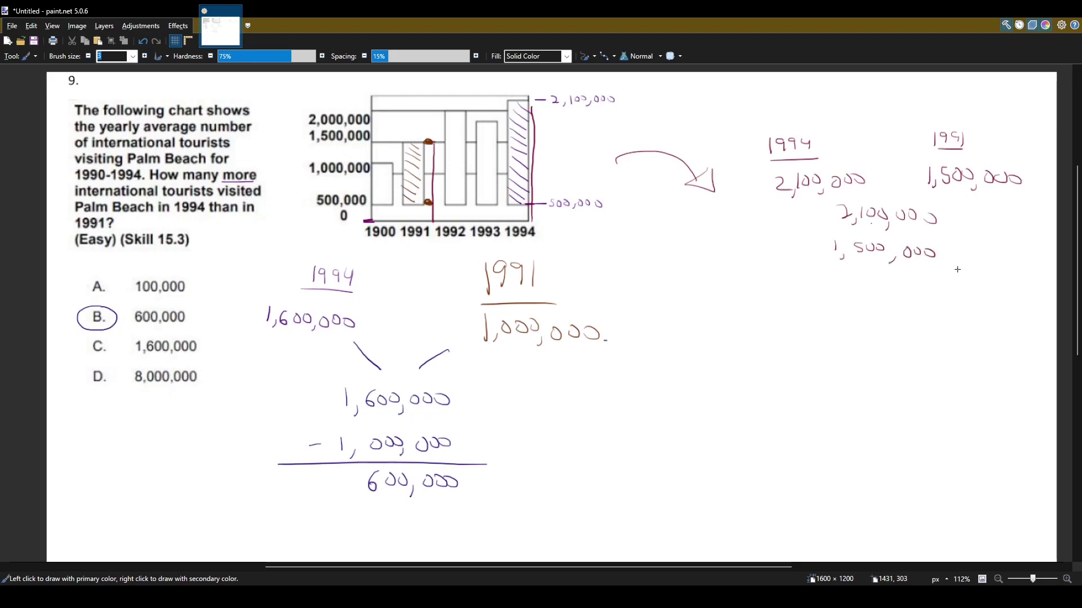
drag(769, 256, 958, 270)
- Write the difference 600,000, underline both 600,000 results, and box answer B
drag(864, 275, 859, 285)
drag(876, 279, 888, 282)
mouse_move(893, 294)
mouse_down()
mouse_move(889, 303)
mouse_move(918, 281)
mouse_up()
drag(933, 280, 931, 282)
drag(816, 296, 963, 311)
drag(944, 317, 842, 314)
mouse_move(359, 498)
mouse_down()
mouse_move(478, 498)
mouse_move(484, 514)
mouse_up()
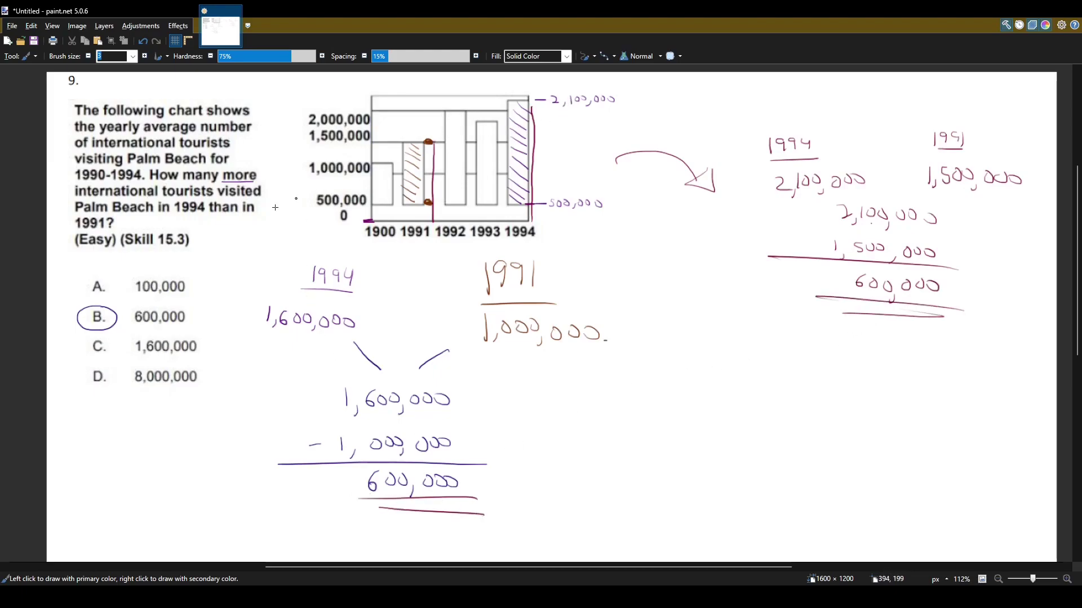
mouse_move(74, 304)
mouse_down()
mouse_move(127, 304)
mouse_move(193, 334)
mouse_move(70, 311)
mouse_up()
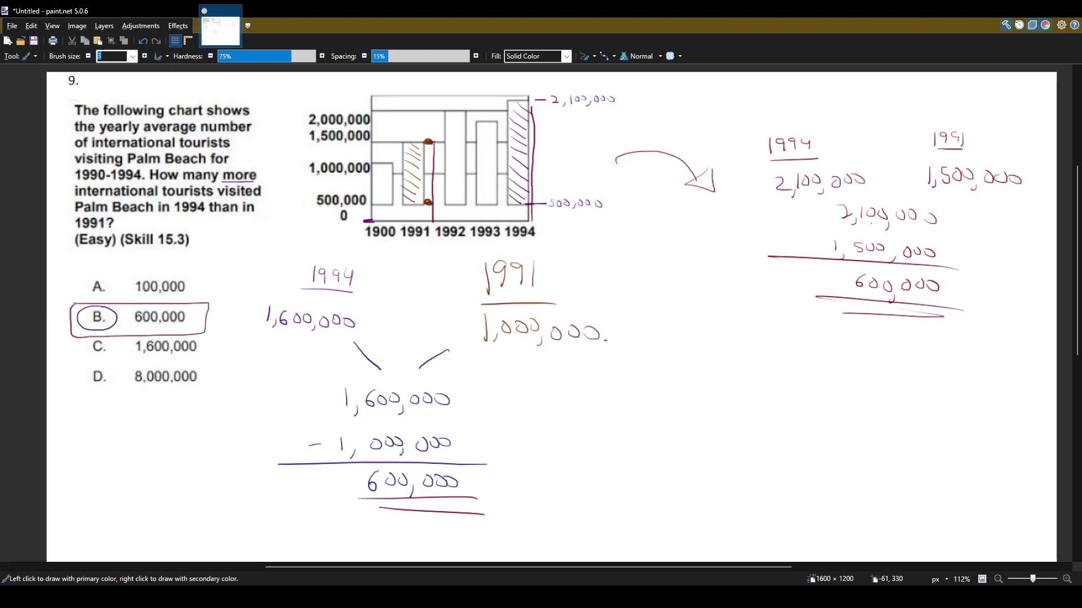